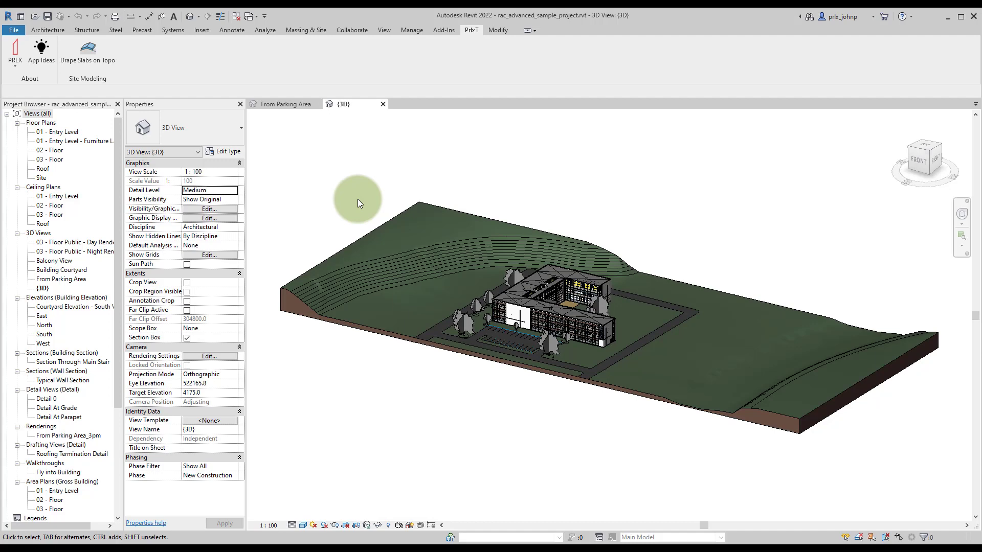
- Sketch a rectangular Concrete-Commercial 362mm floor on the hillside beside the building
click(62, 30)
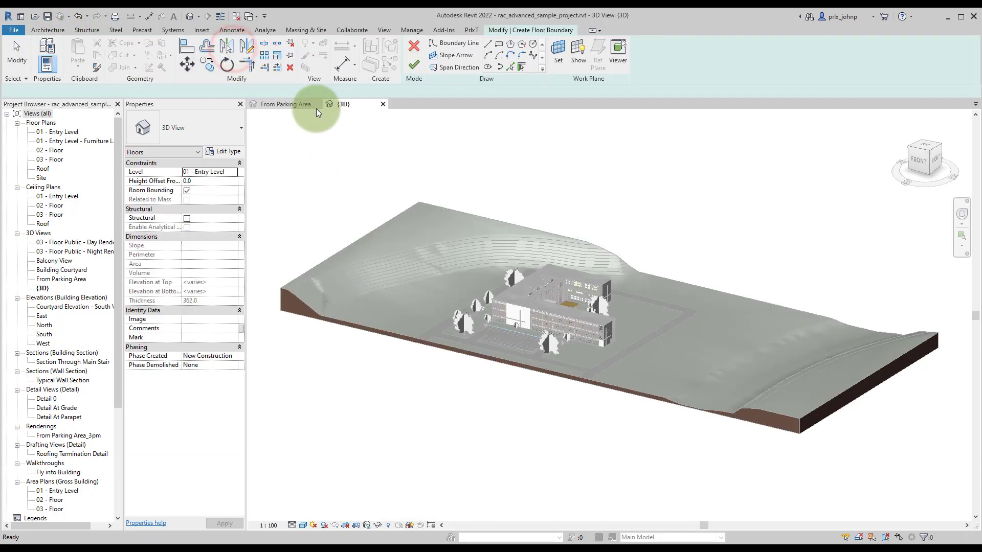
click(499, 45)
click(426, 243)
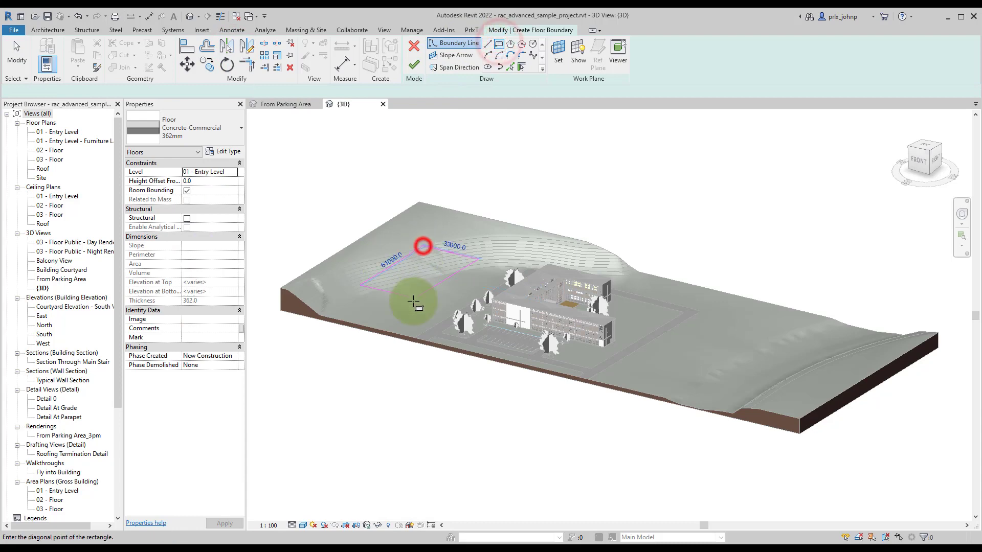
click(412, 306)
click(414, 64)
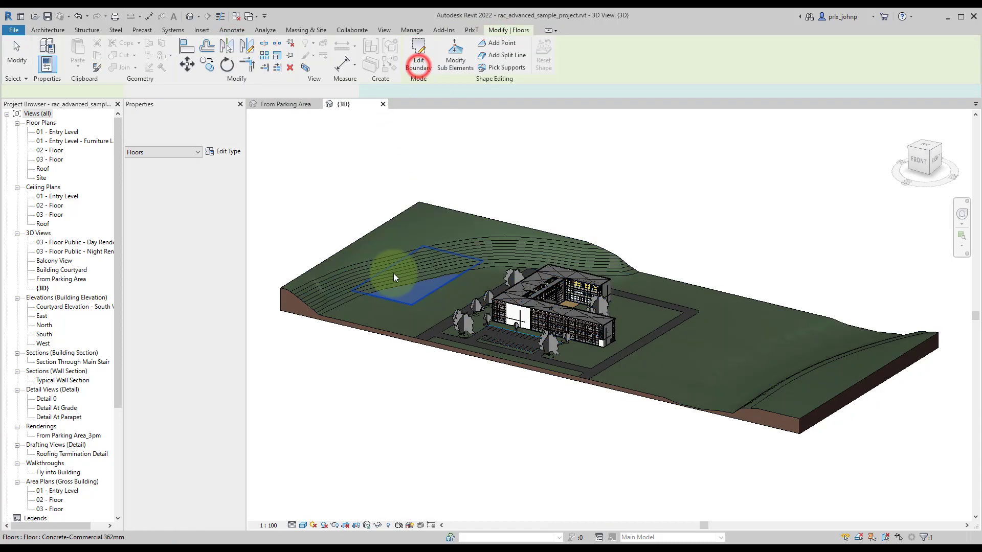
scroll(391, 299, up, 4)
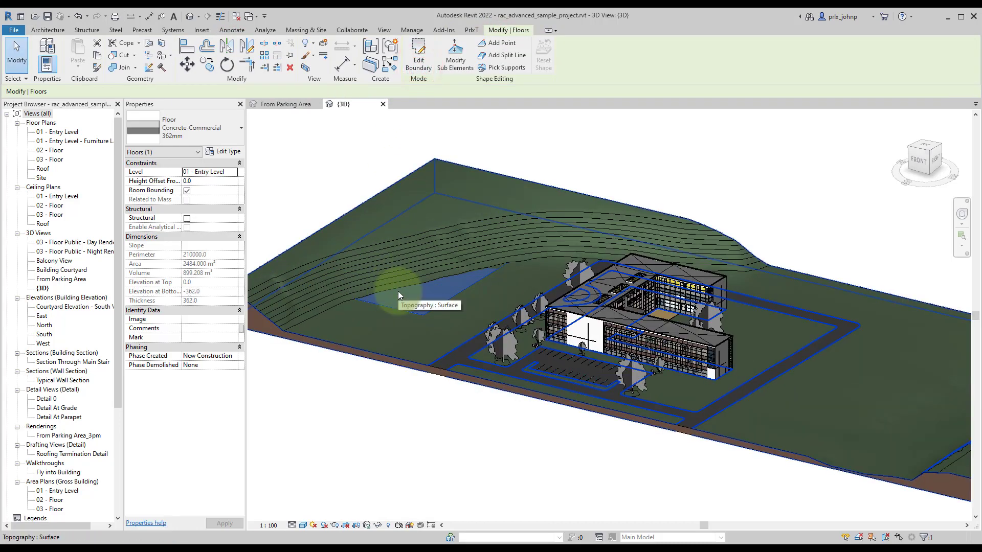
mouse_move(397, 291)
middle_down()
mouse_move(374, 233)
mouse_move(410, 290)
middle_up()
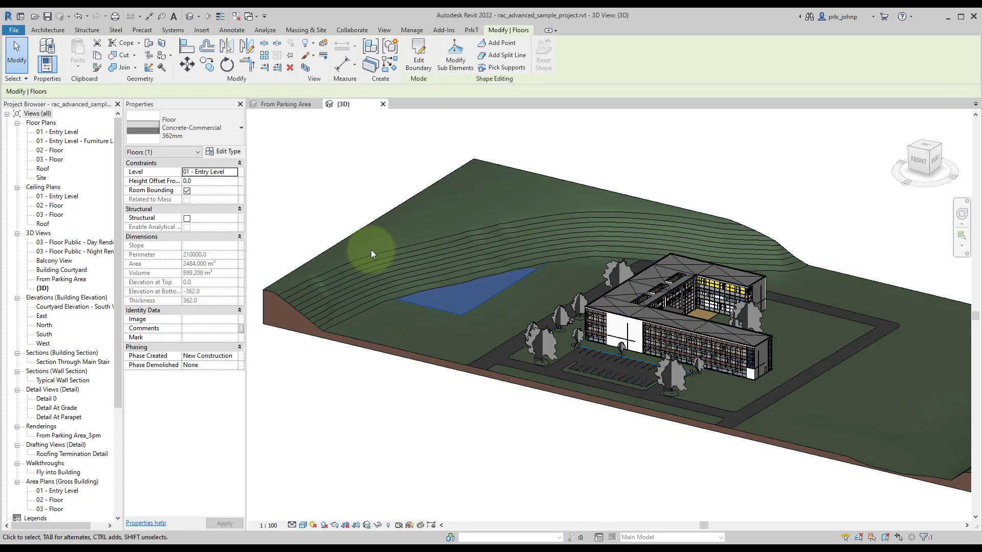
- Turn off the view's section box so the whole terrain is visible
click(339, 198)
click(186, 338)
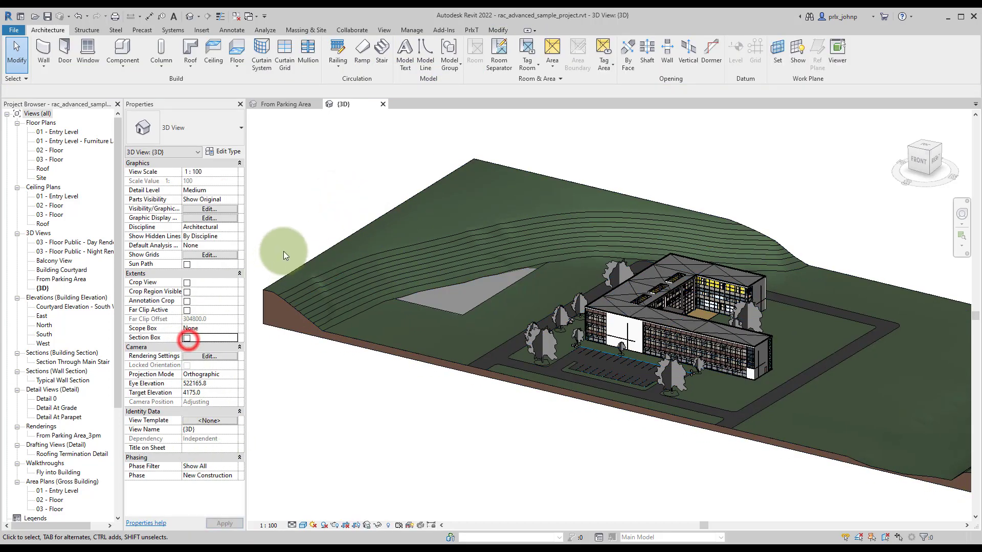
click(288, 236)
- Launch Drape Slabs on Topo from PrlxT and pick the new rectangular floor as the slab
click(470, 31)
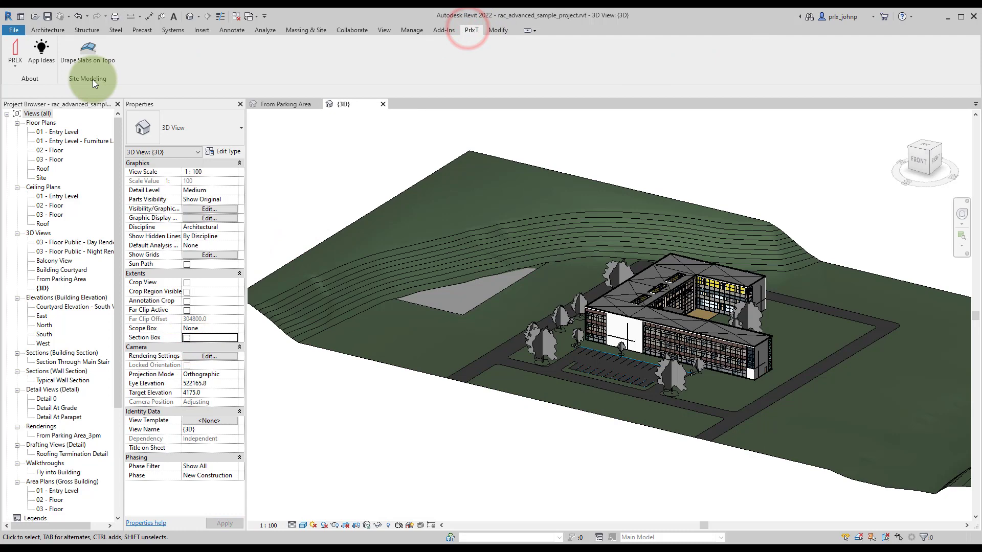
click(100, 63)
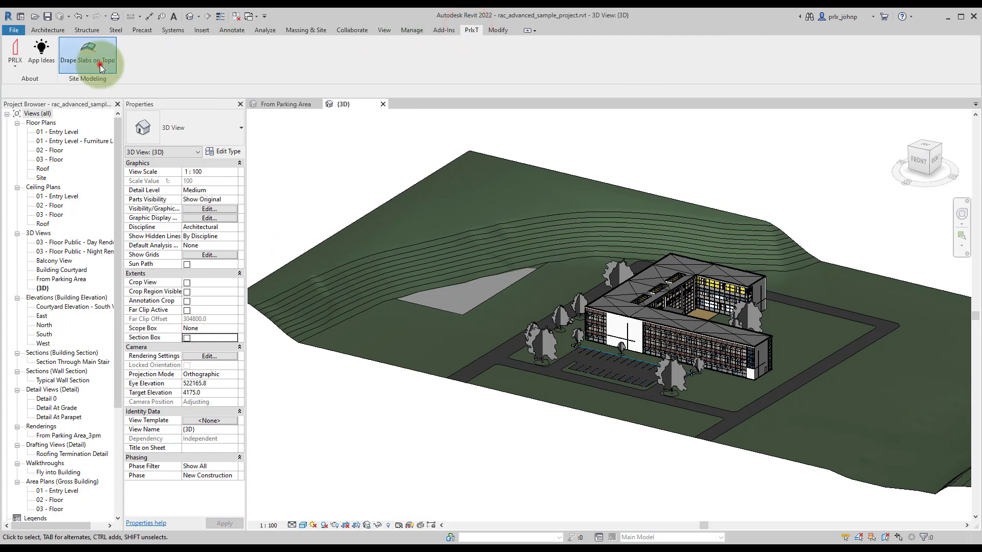
drag(109, 94, 225, 76)
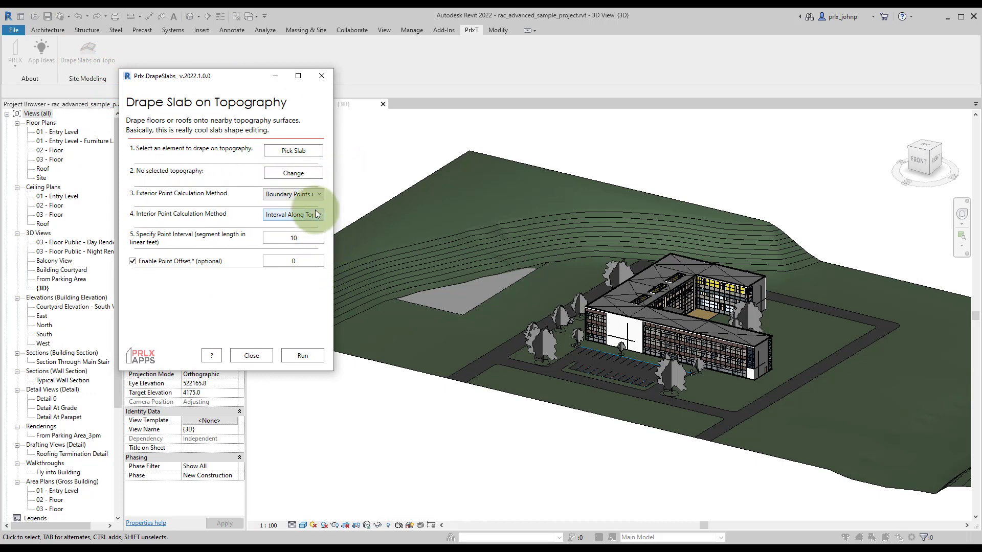
click(302, 152)
click(433, 292)
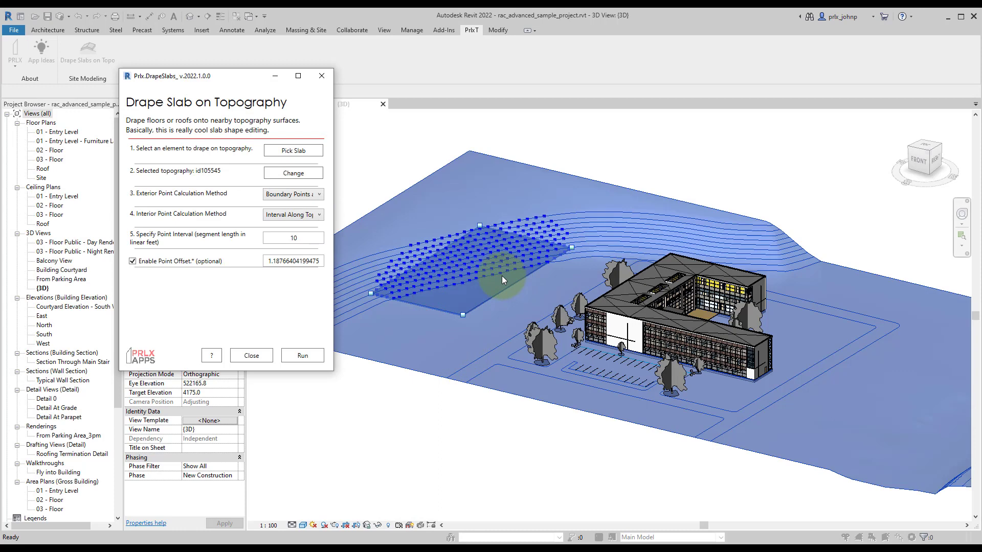
- Try exterior point methods, including Boundary Points at Specified Interval 10, with interior set to None
click(306, 194)
click(308, 212)
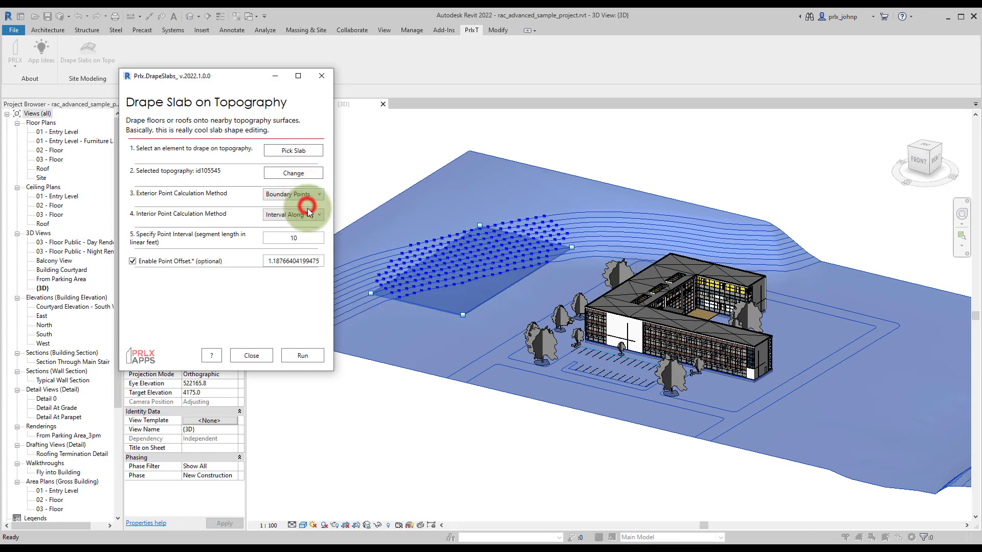
click(307, 214)
click(304, 222)
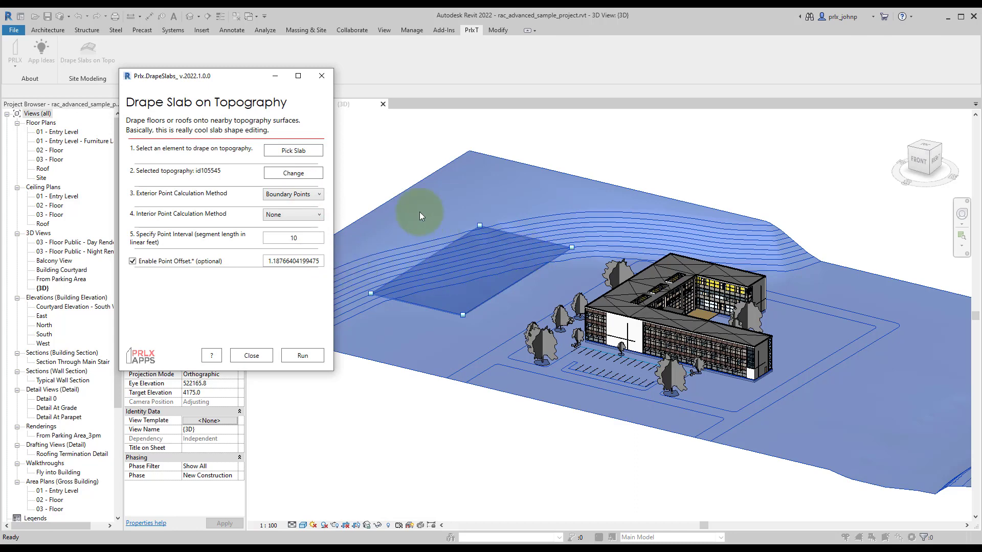
click(318, 196)
click(313, 216)
click(312, 193)
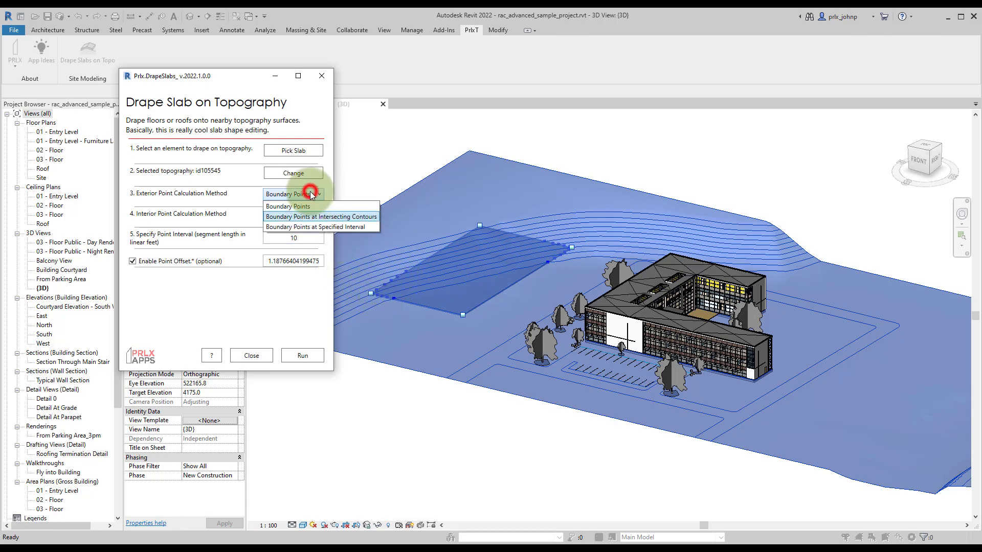
click(320, 226)
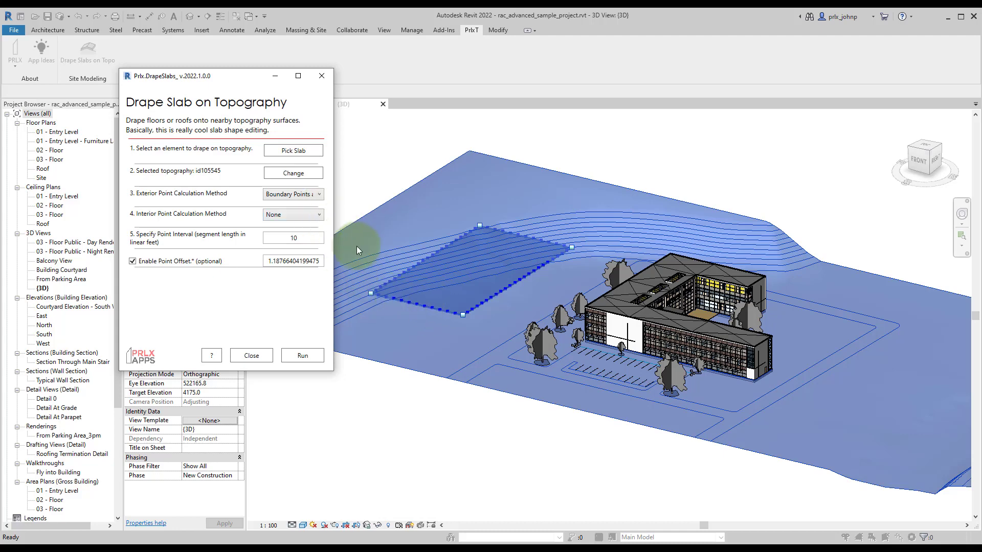
click(315, 244)
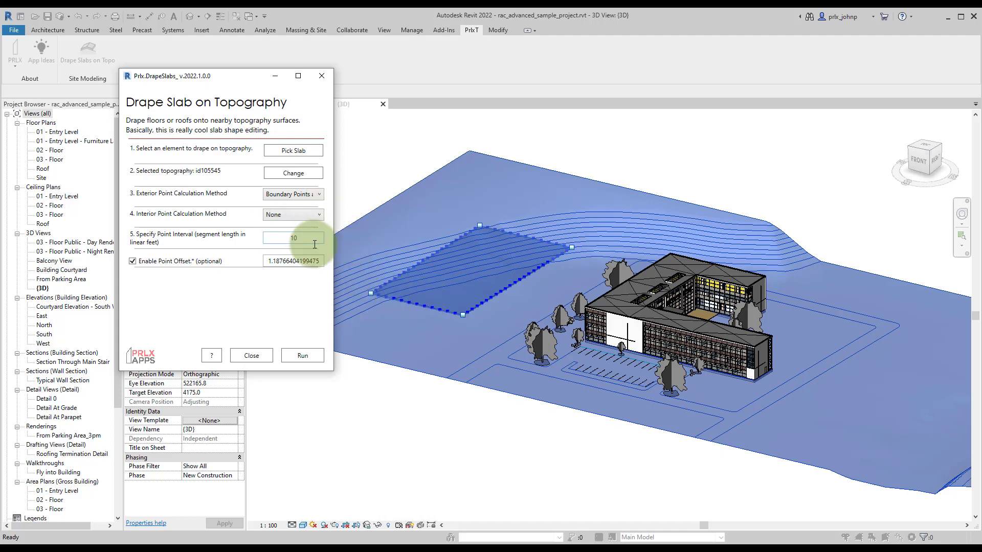
- Use Boundary Points at Intersecting Contours and Interval Along Topography Contours for interior points
click(301, 196)
click(311, 217)
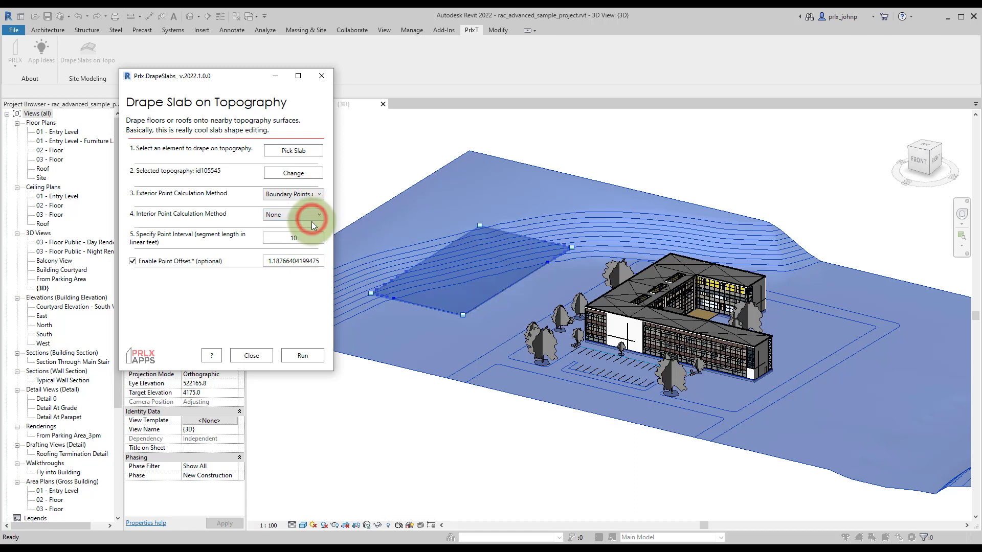
click(311, 219)
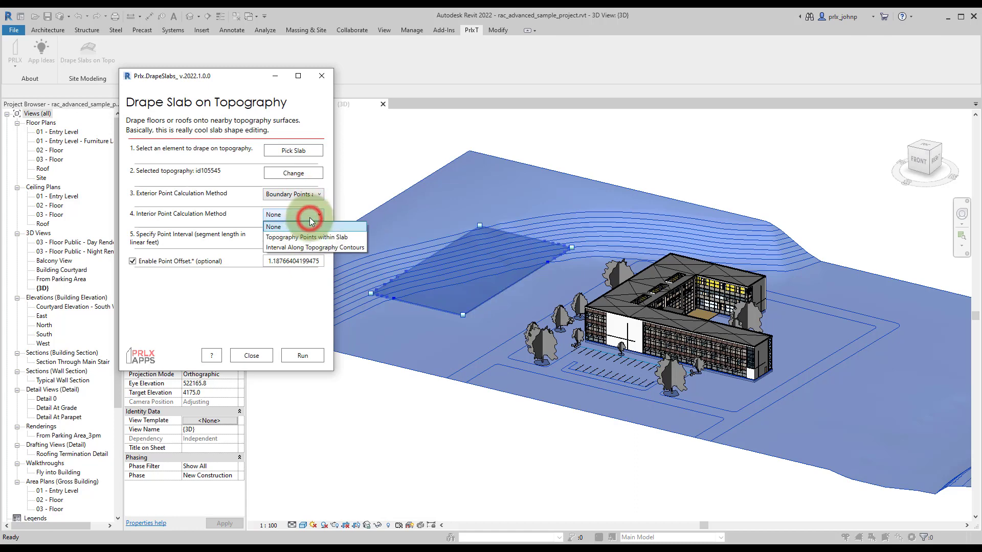
click(288, 239)
click(299, 214)
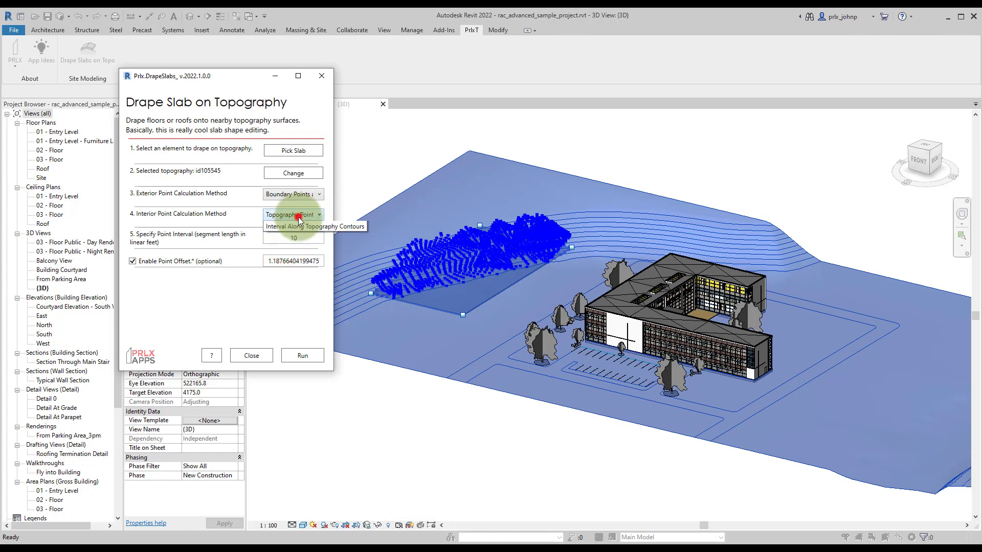
click(307, 247)
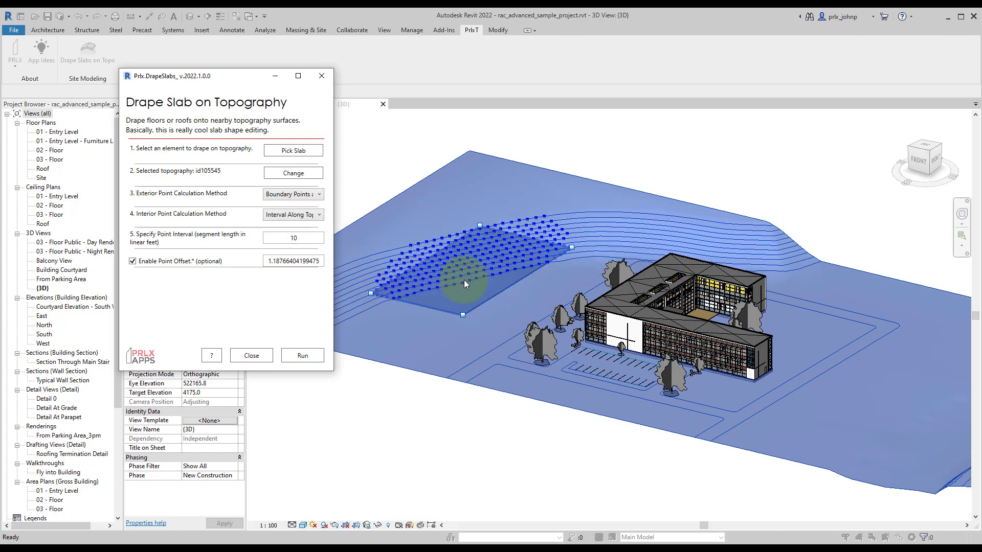
- Toggle the point offset off and on, then run the drape onto topography id105545
click(165, 260)
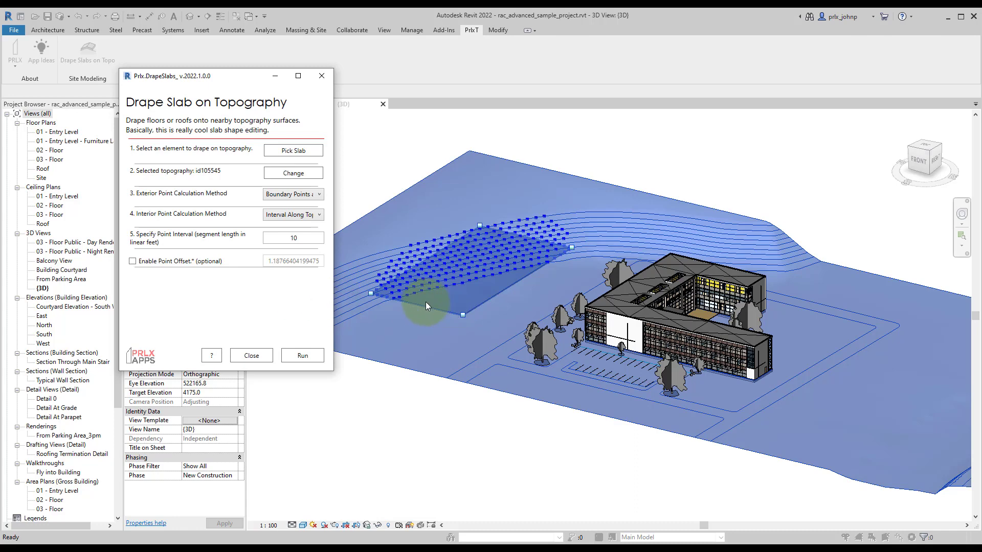
click(170, 261)
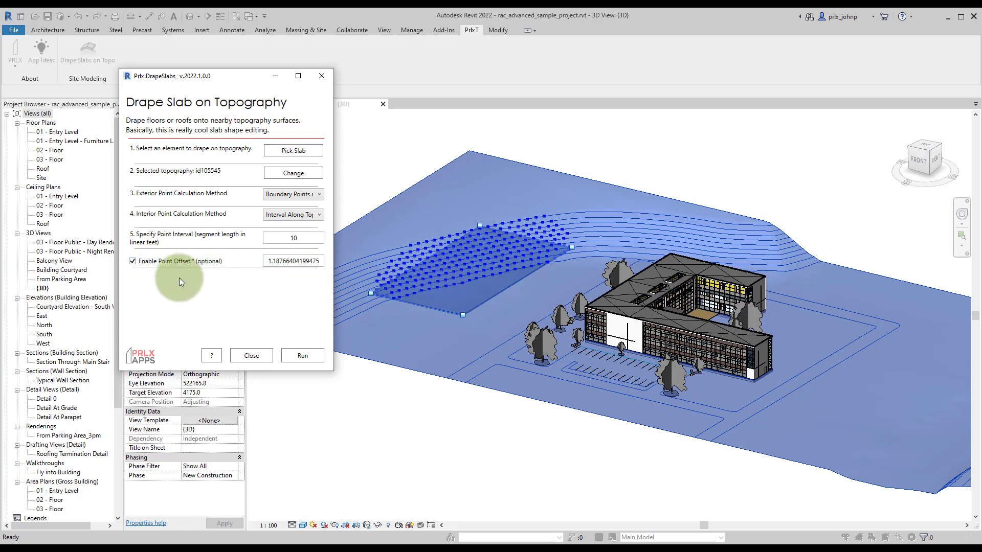
click(308, 357)
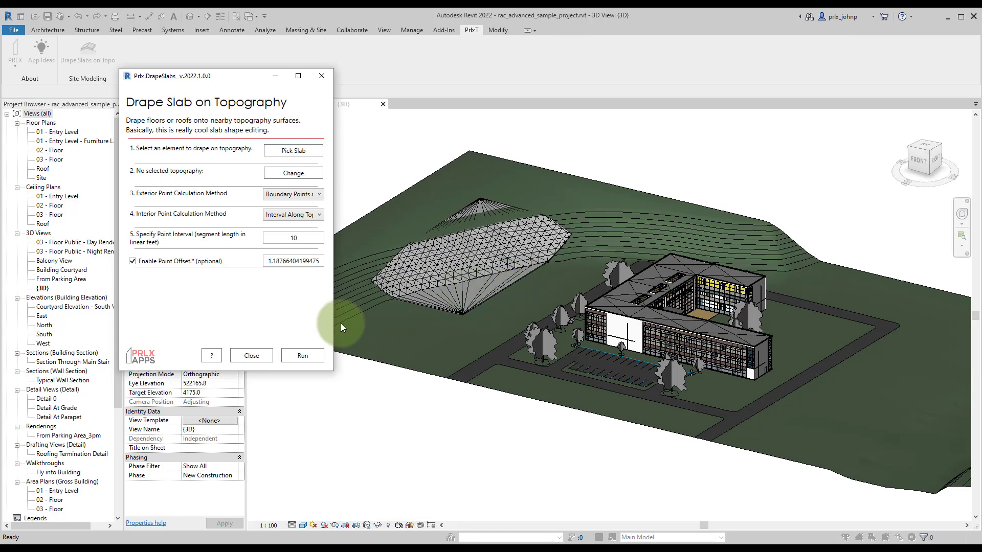
- Close the drape tool, zoom in to inspect the draped floor's points, then deselect
click(251, 356)
scroll(392, 262, up, 5)
middle_drag(391, 262, 435, 275)
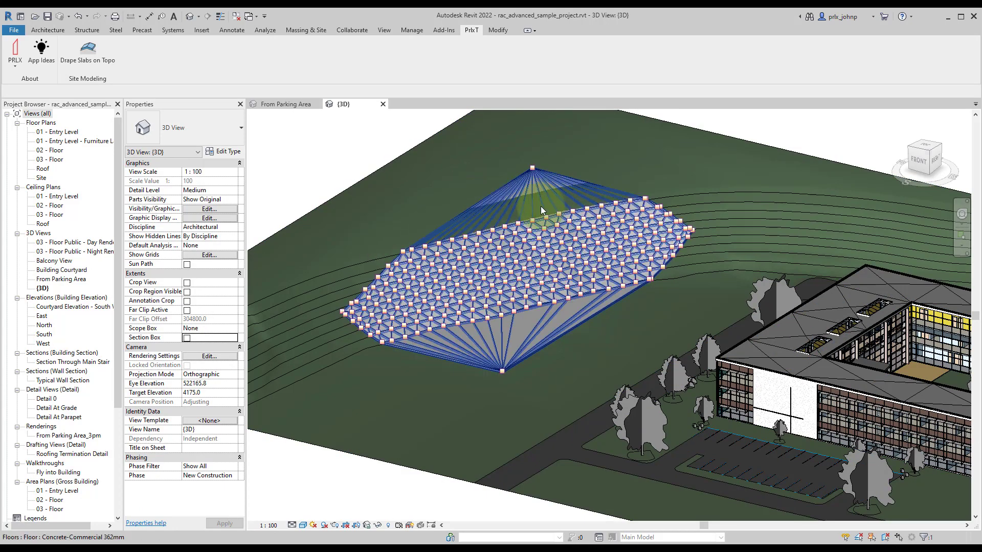
click(507, 266)
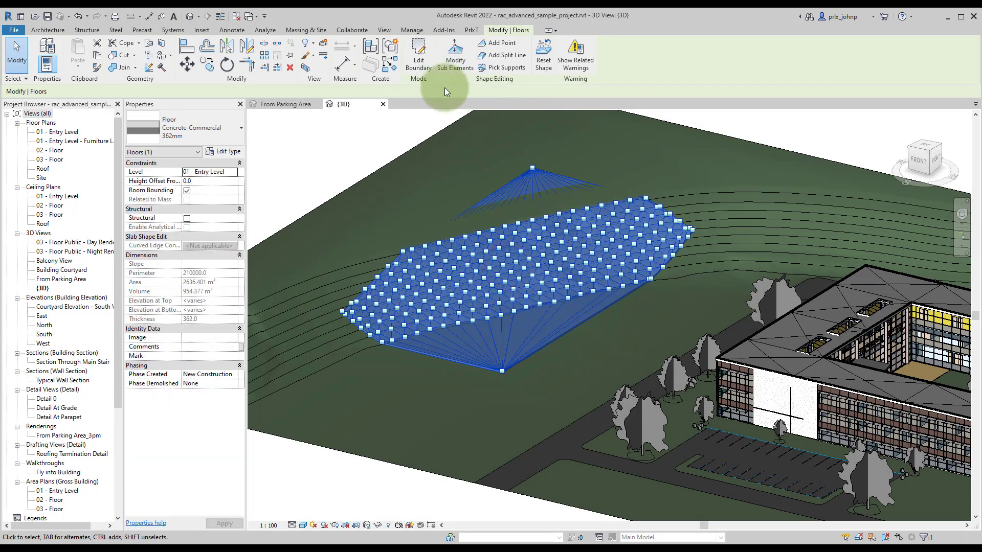
click(447, 111)
- Draw a rectangular Generic - 400mm roof footprint on level 02 - Floor over the slope
click(48, 30)
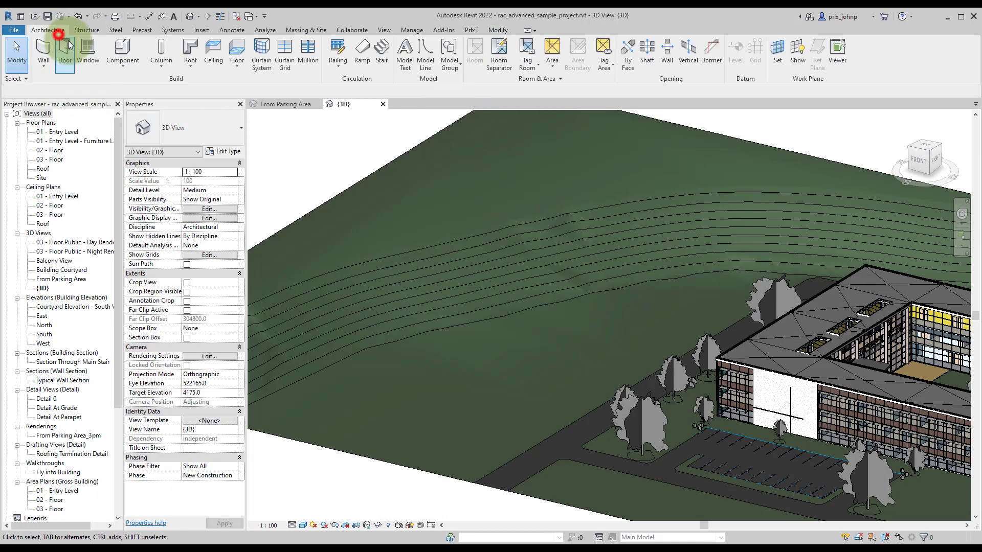
click(197, 45)
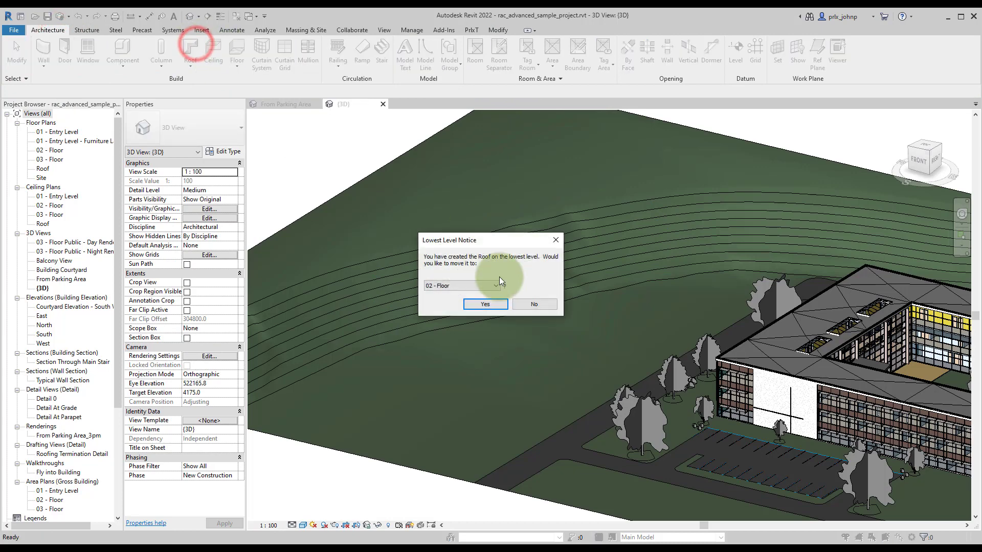
click(490, 305)
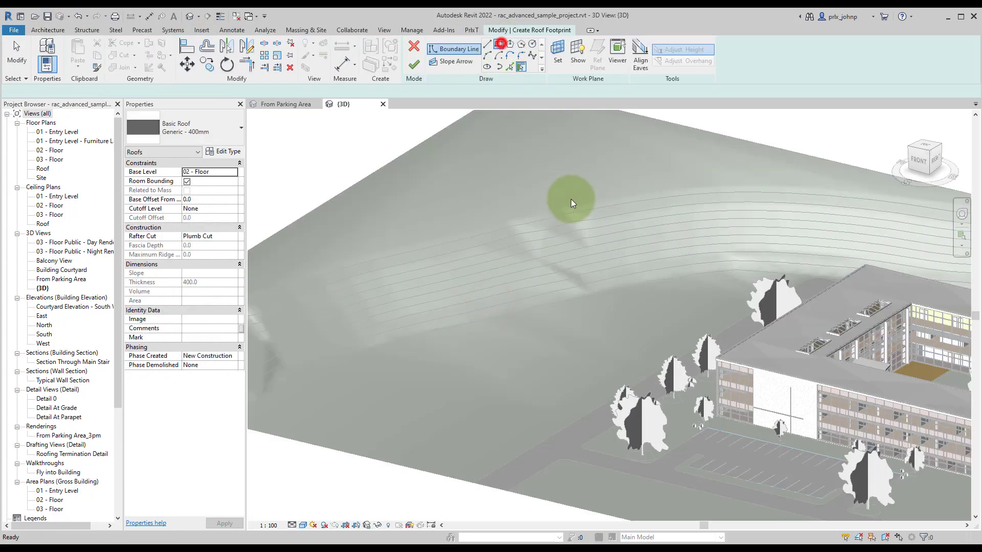
click(498, 44)
click(537, 183)
click(522, 327)
click(414, 64)
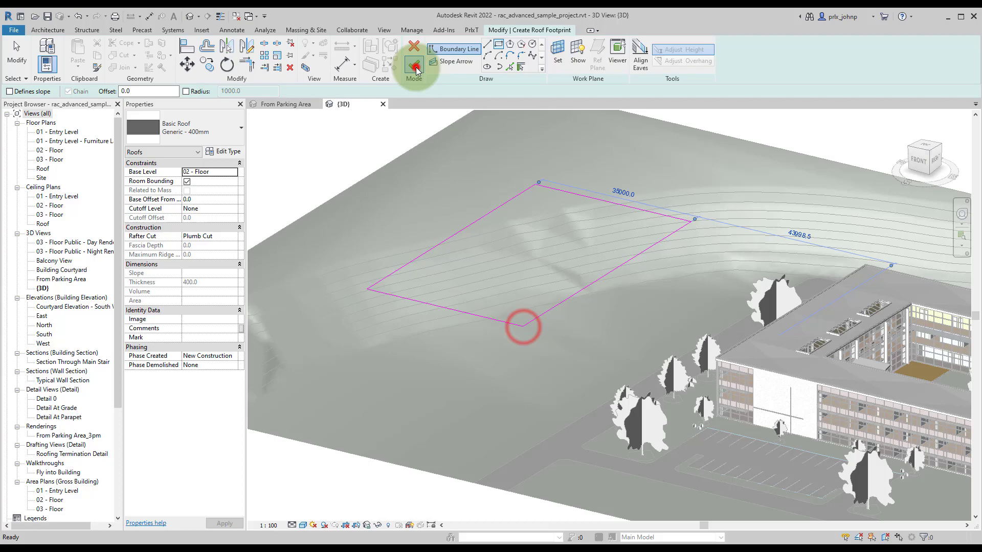
click(351, 150)
- Launch Drape Slabs on Topo and pick the new roof as the element to drape
click(471, 30)
click(90, 54)
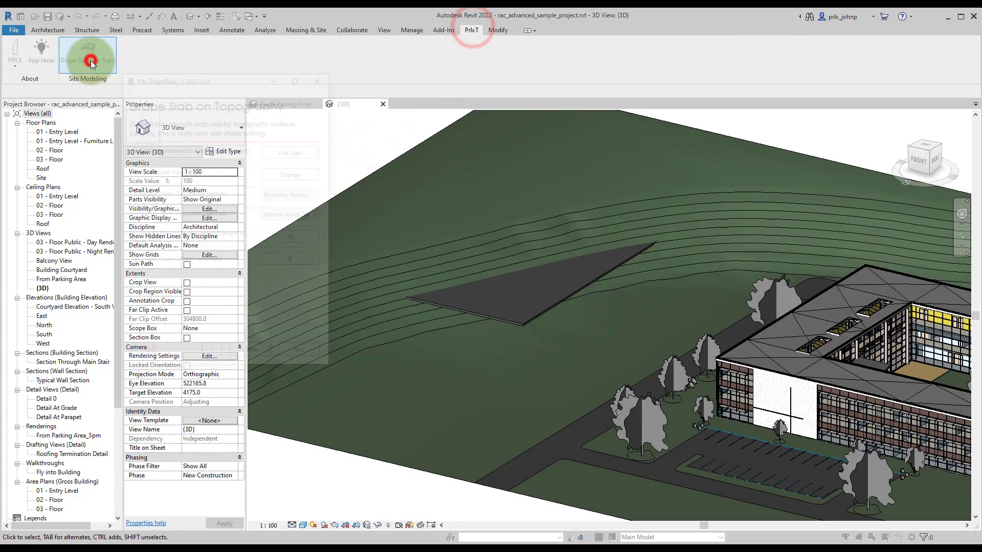
click(296, 151)
click(506, 288)
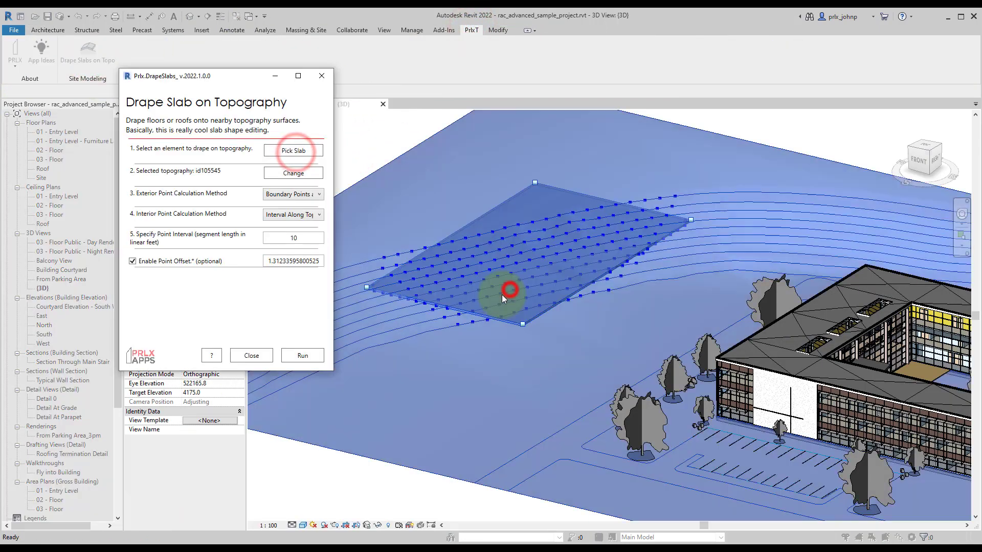
- Keep Boundary Points and Interval Along Topography Contours, setting the point interval to 20
click(292, 196)
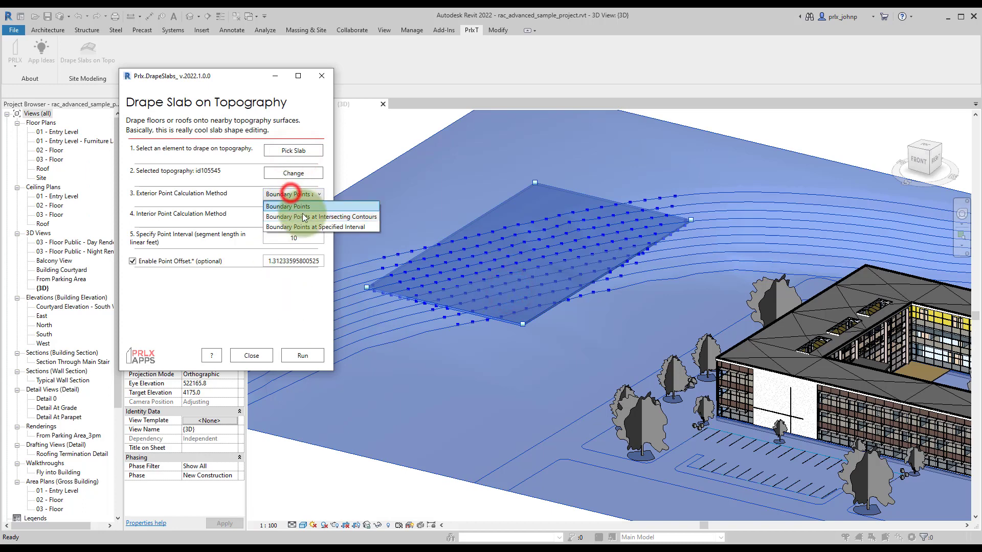
click(315, 225)
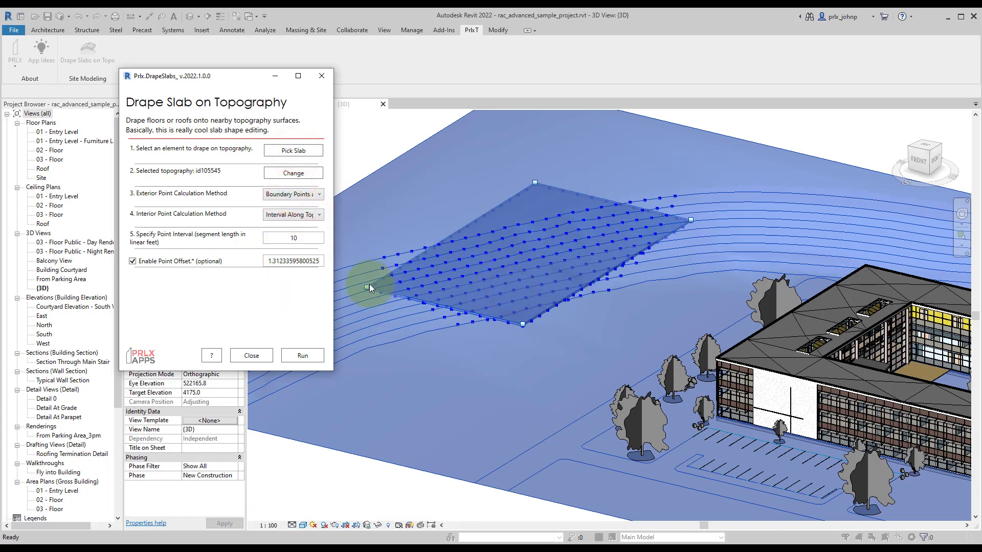
click(312, 215)
click(311, 218)
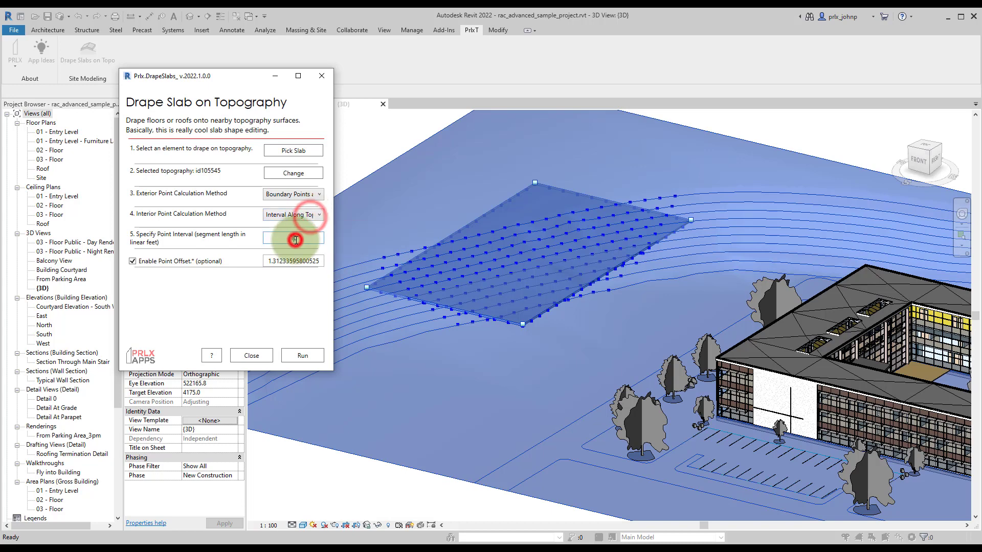
click(295, 240)
text(20)
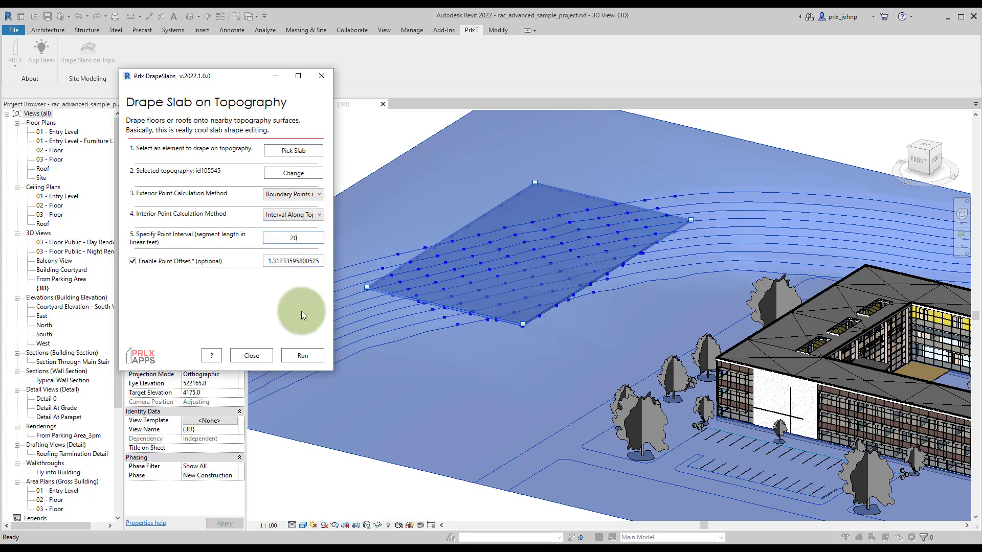
- Run the roof drape, close the tool, and orbit to view the draped roof
click(301, 355)
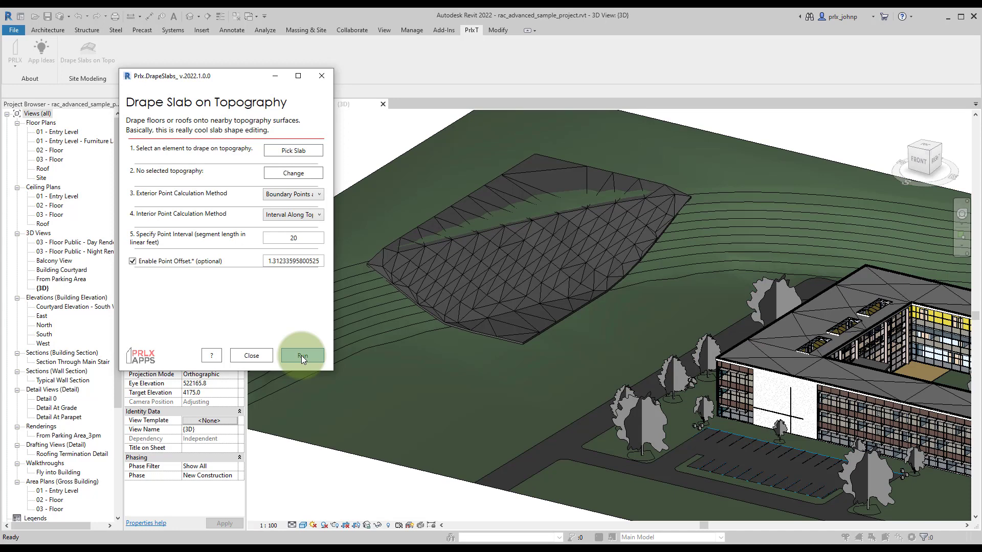
click(271, 355)
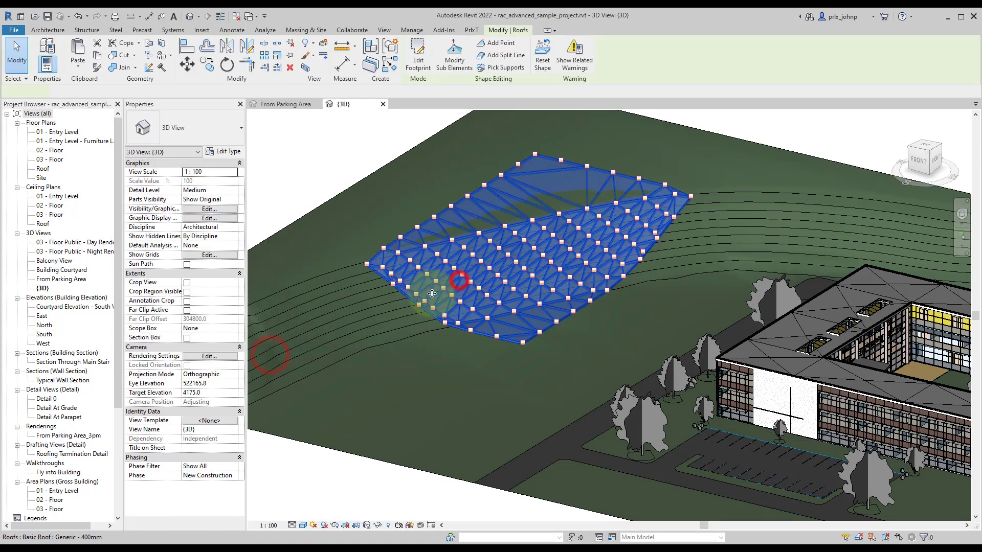
mouse_move(460, 281)
shift+middle_down()
mouse_move(412, 307)
mouse_move(512, 251)
mouse_move(515, 231)
mouse_move(568, 416)
mouse_move(601, 387)
mouse_move(538, 394)
mouse_move(530, 409)
mouse_move(462, 282)
shift+middle_up()
click(568, 416)
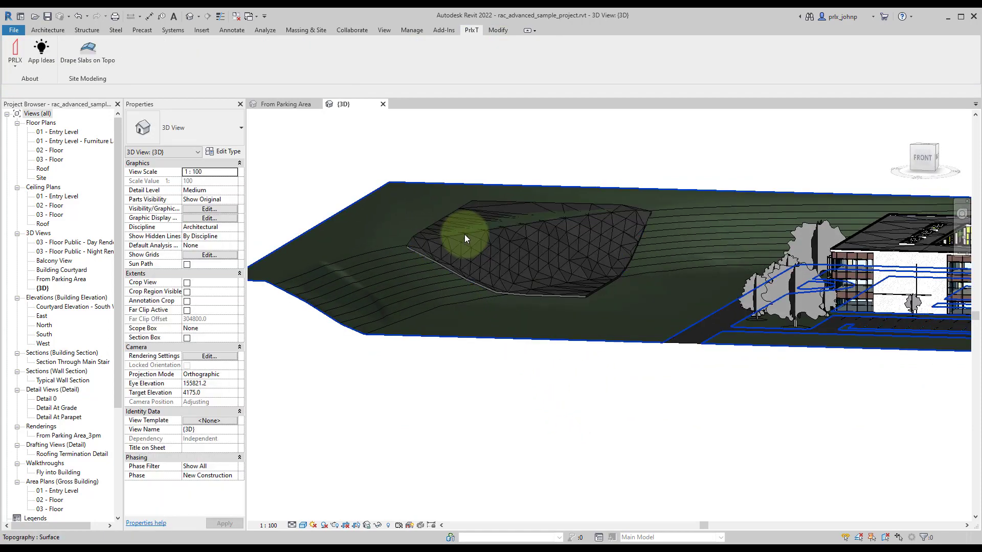
shift+middle_drag(464, 235, 504, 313)
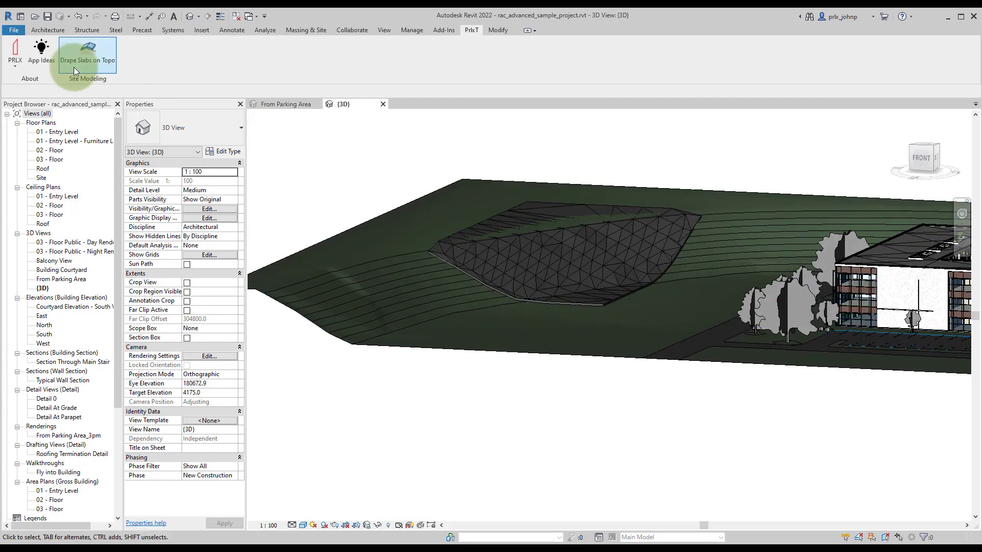
click(88, 61)
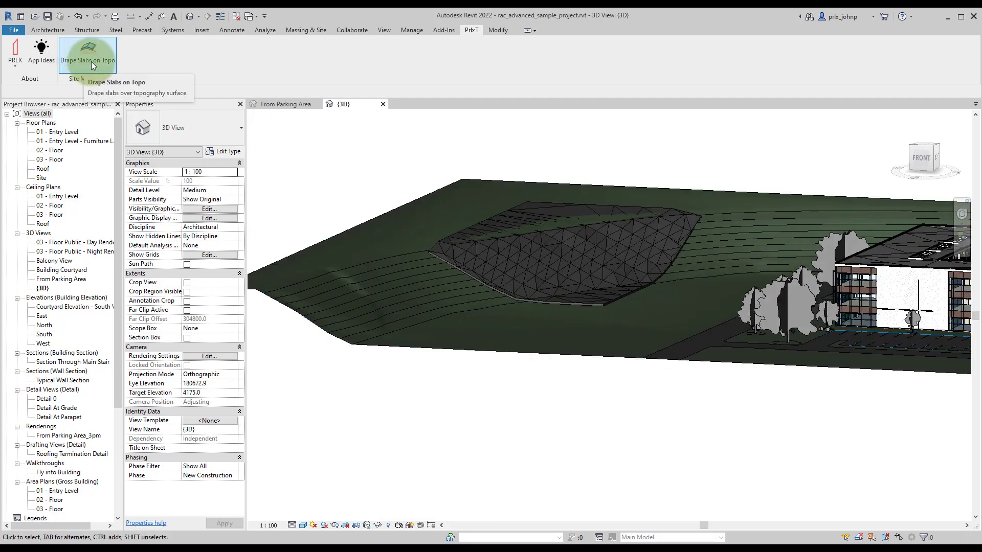
click(602, 237)
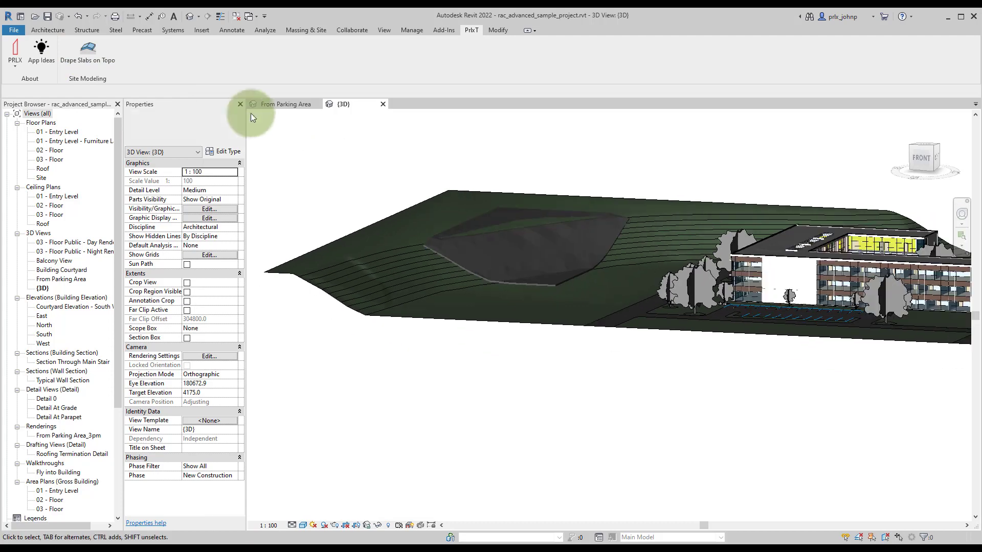
click(270, 123)
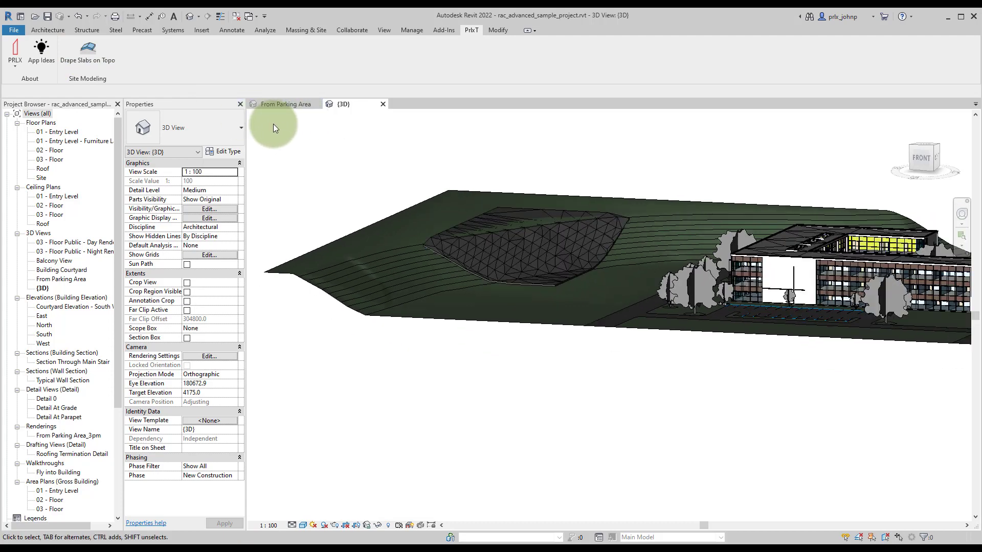